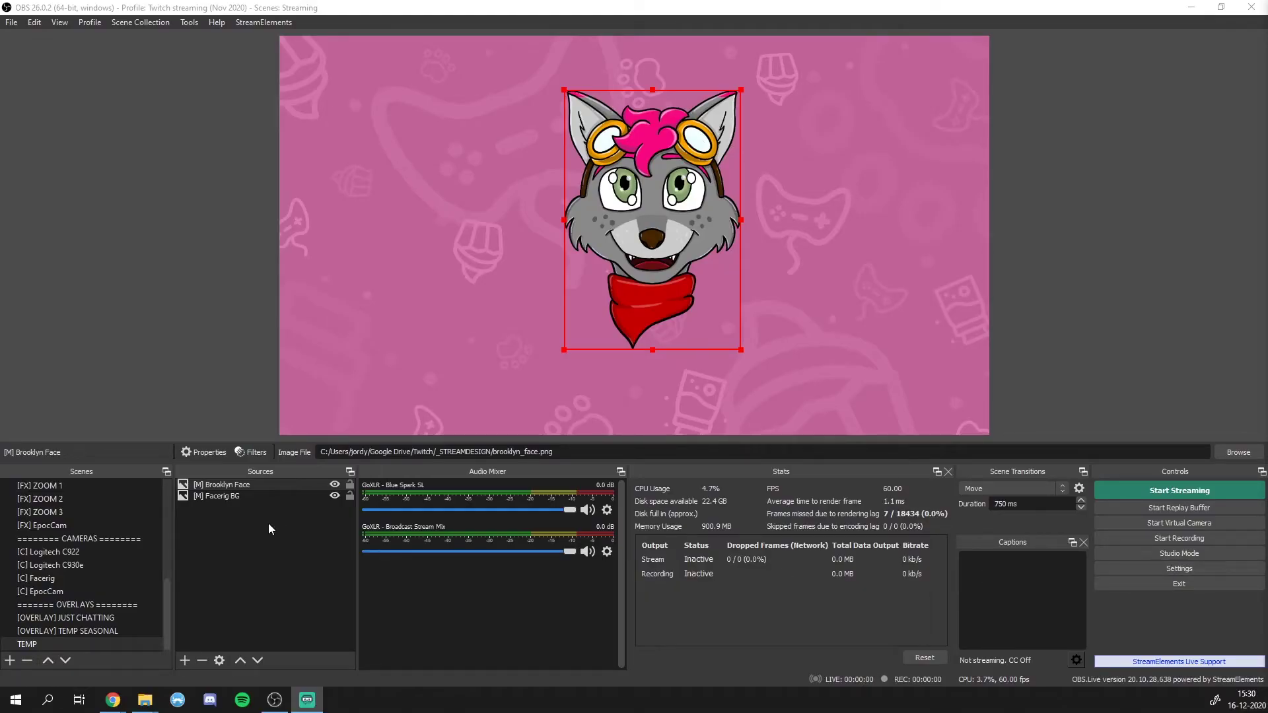
Step: Edit the transform of the [M] Brooklyn Face source, setting its position to 795 by 173 and changing its width
right_click(248, 488)
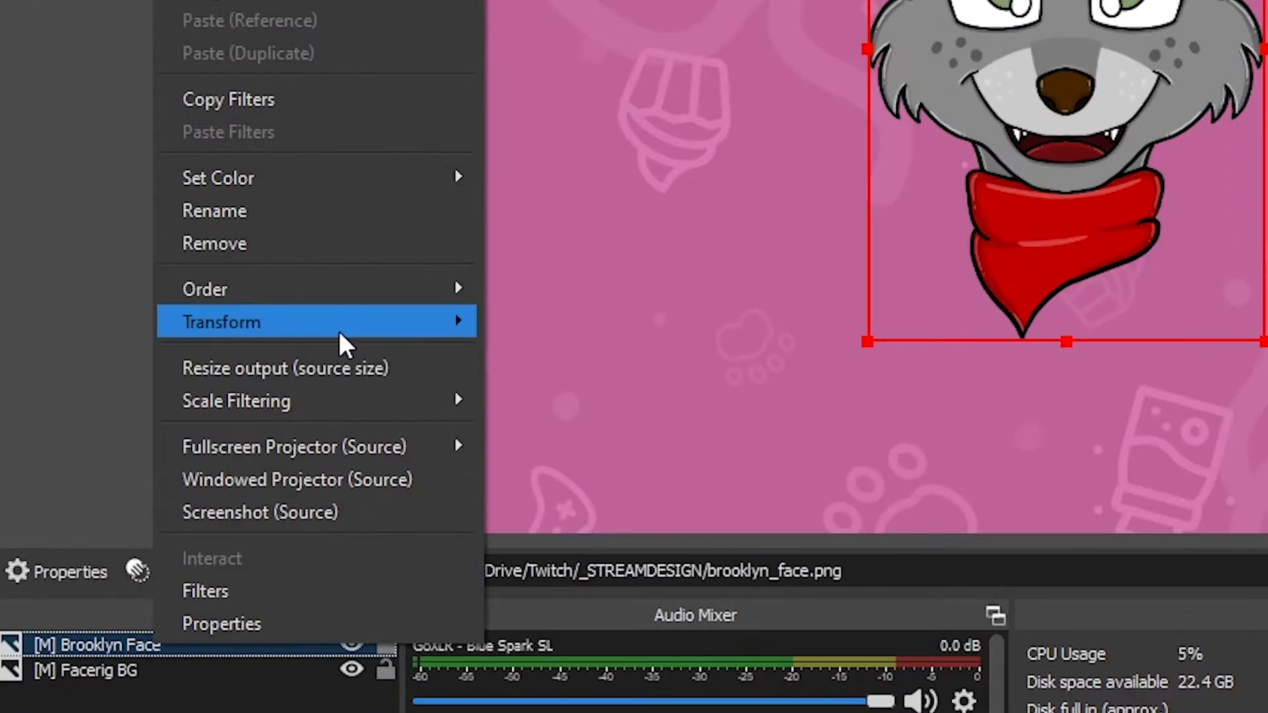
mouse_move(333, 341)
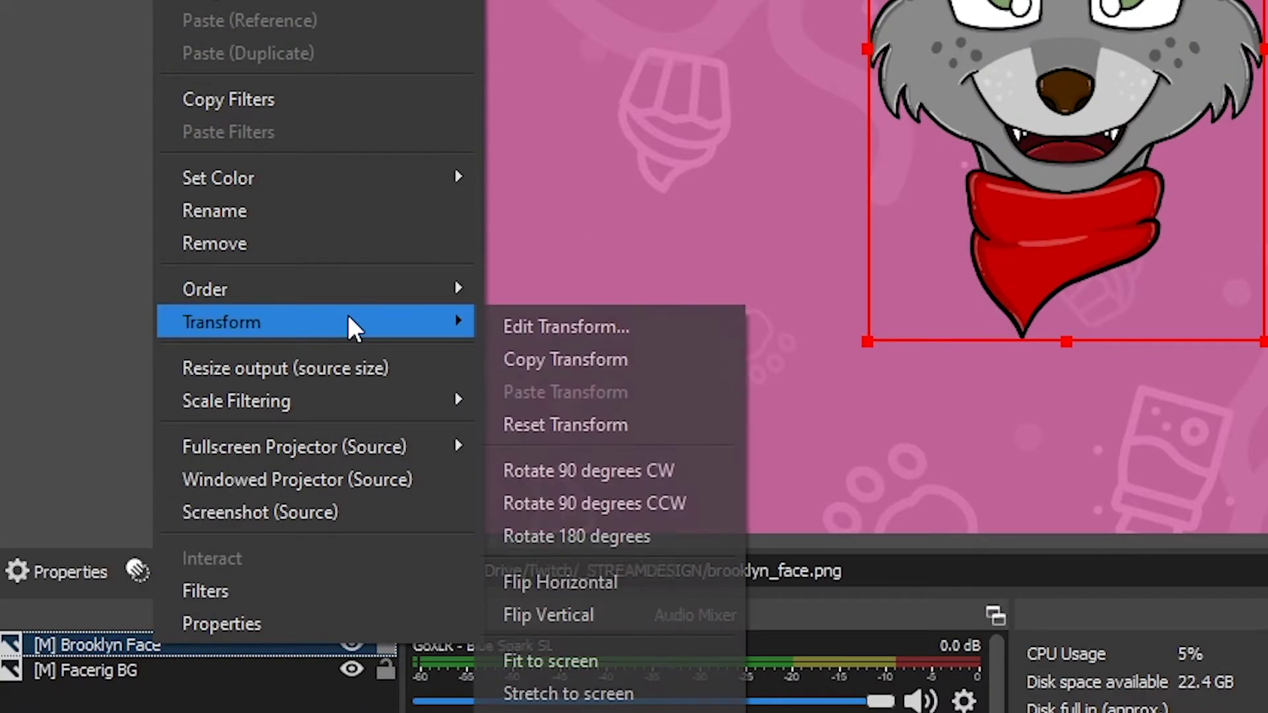
left_click(640, 325)
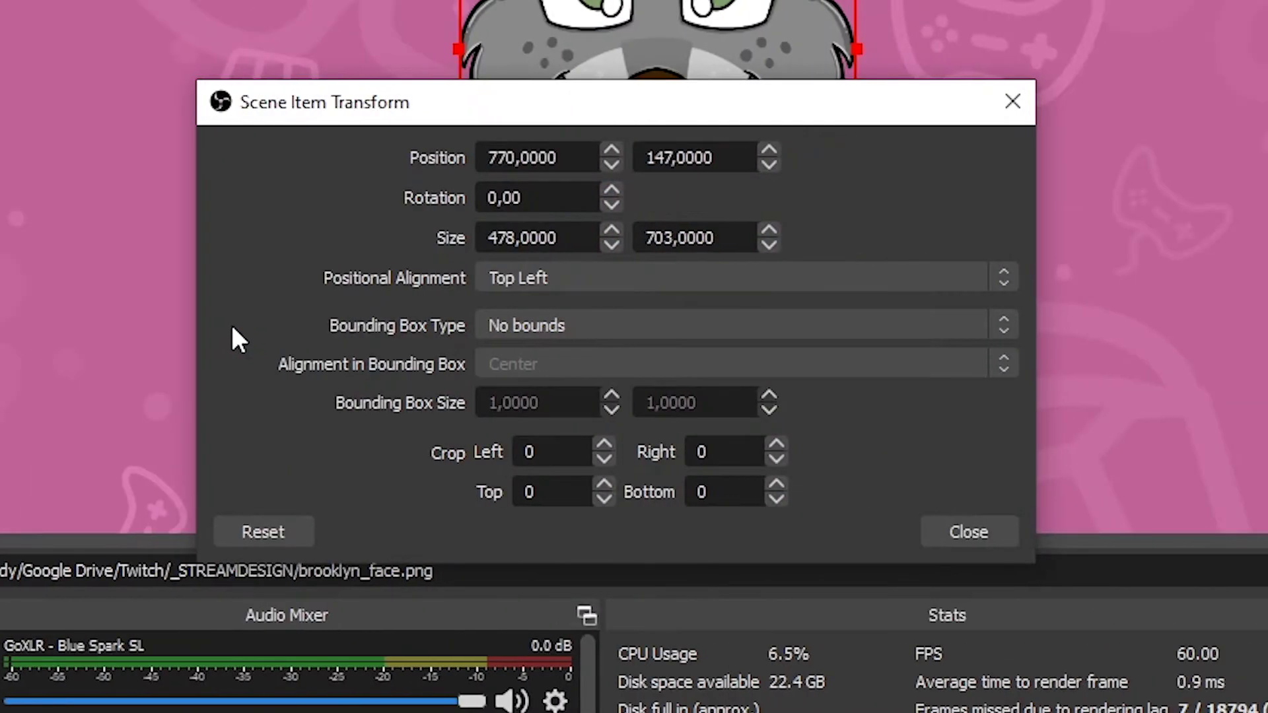
left_click(610, 151)
left_click(610, 150)
left_click(610, 151)
left_click(610, 151)
left_click(610, 151)
left_click(610, 150)
left_click(610, 150)
left_click(610, 150)
left_click(611, 150)
left_click(610, 151)
left_click(610, 150)
left_click(610, 150)
left_click(610, 151)
left_click(610, 150)
left_click(610, 151)
left_click(610, 151)
left_click(610, 150)
left_click(610, 151)
left_click(610, 150)
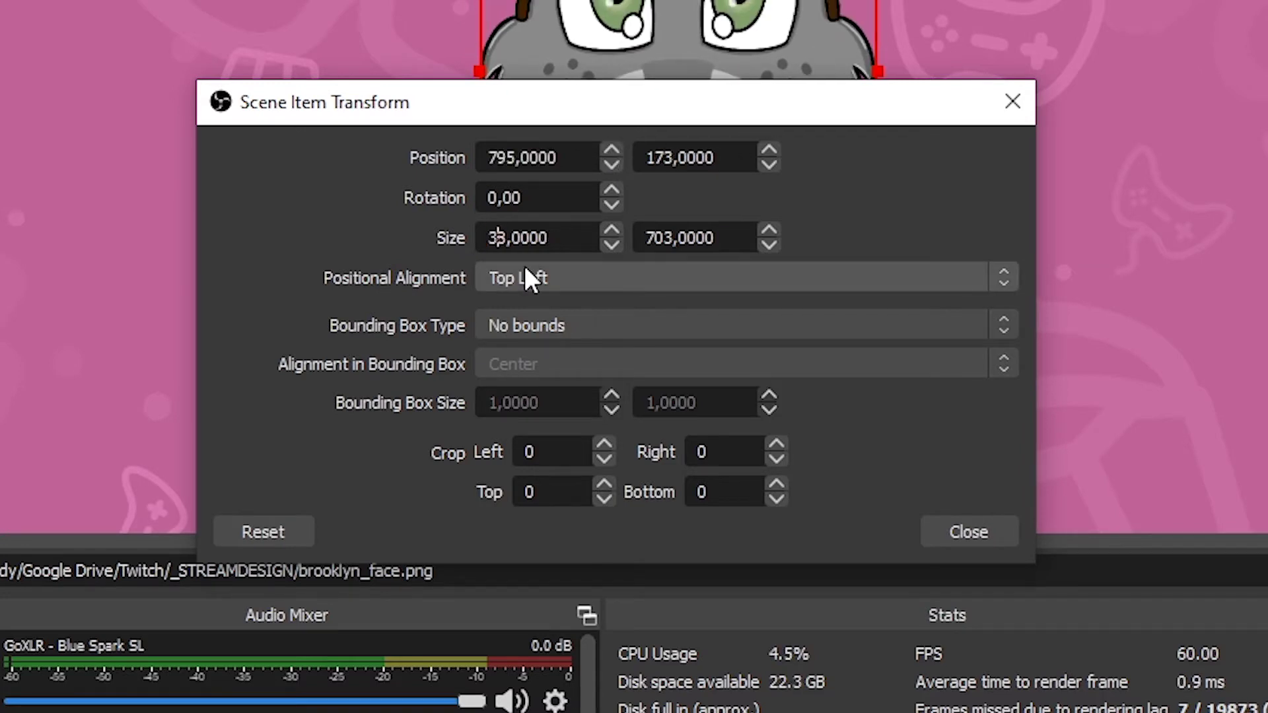
type("3")
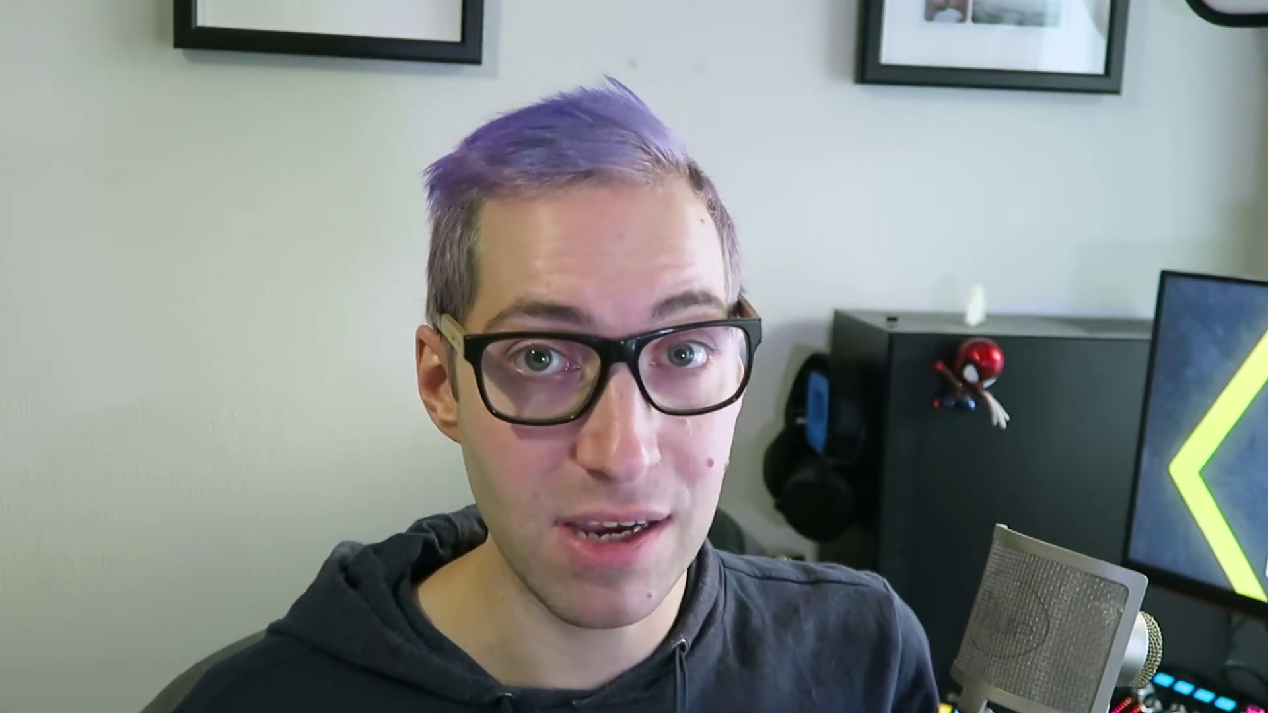
Step: Copy the transform of the [M] Brooklyn Face source
right_click(230, 637)
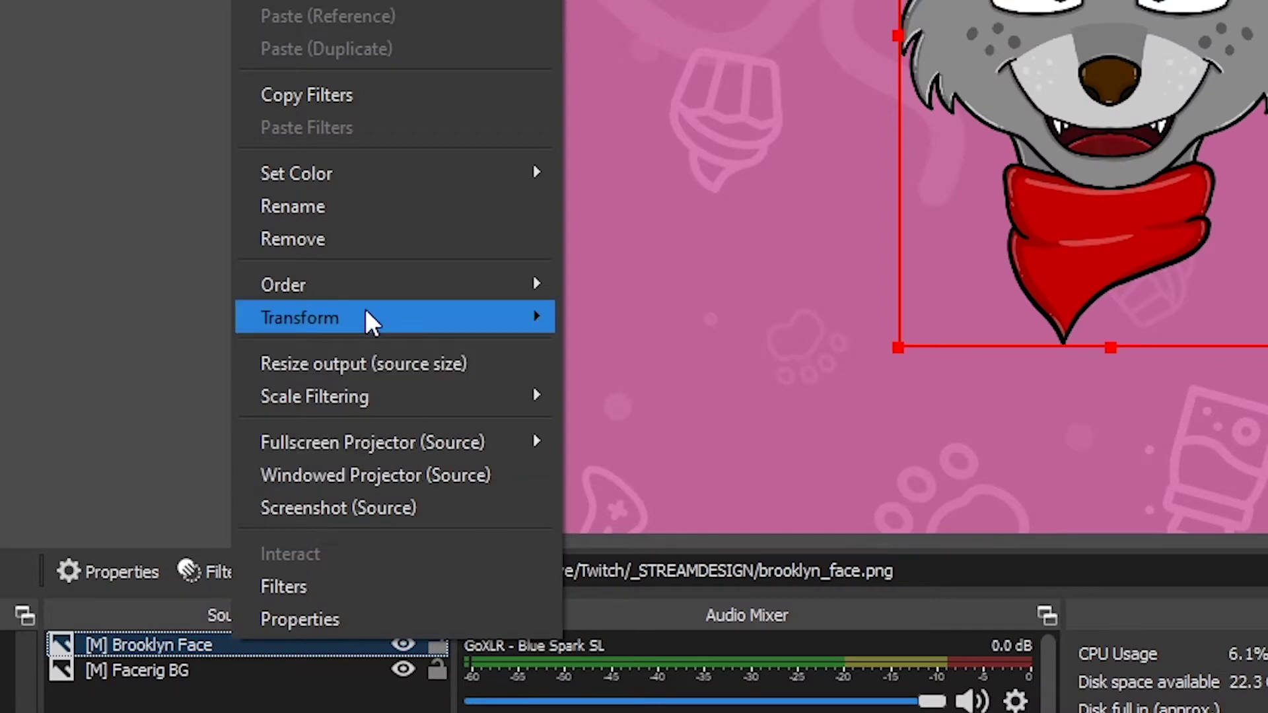
mouse_move(367, 317)
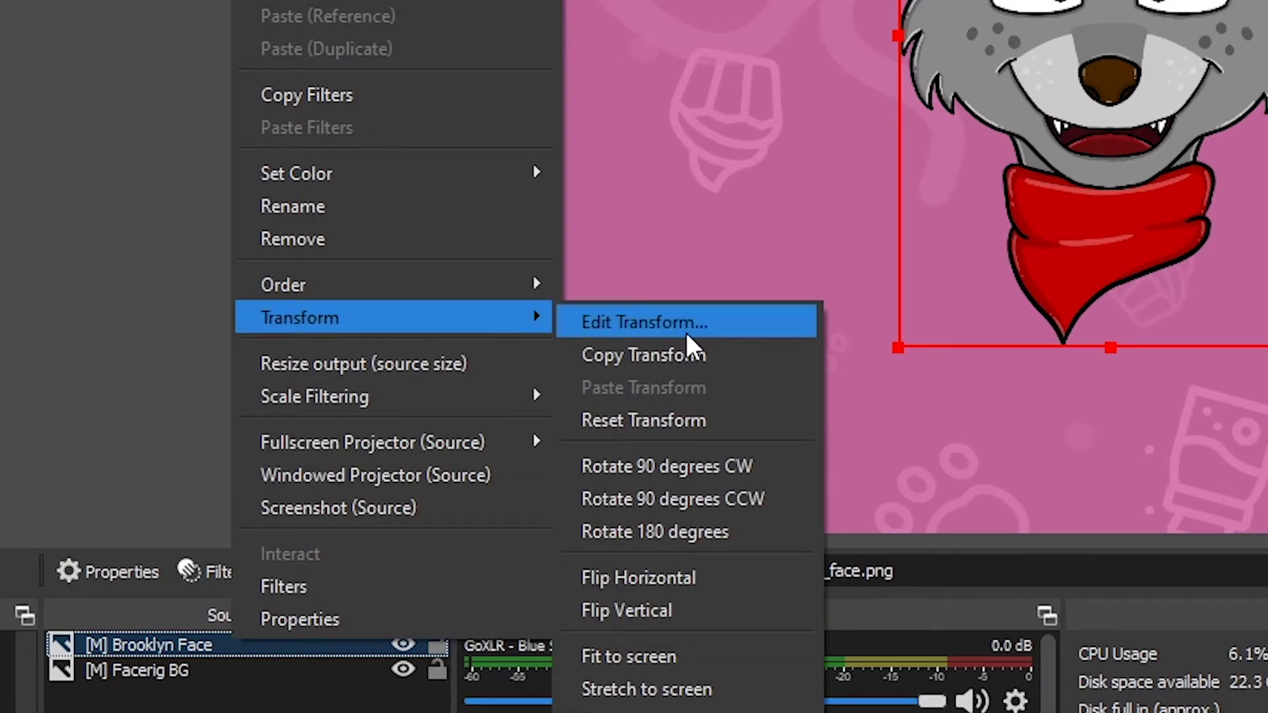
left_click(751, 358)
Step: Move the wolf face elsewhere on the canvas and paste the copied transform onto the [M] Brooklyn Face source
left_click_drag(1216, 109, 738, 23)
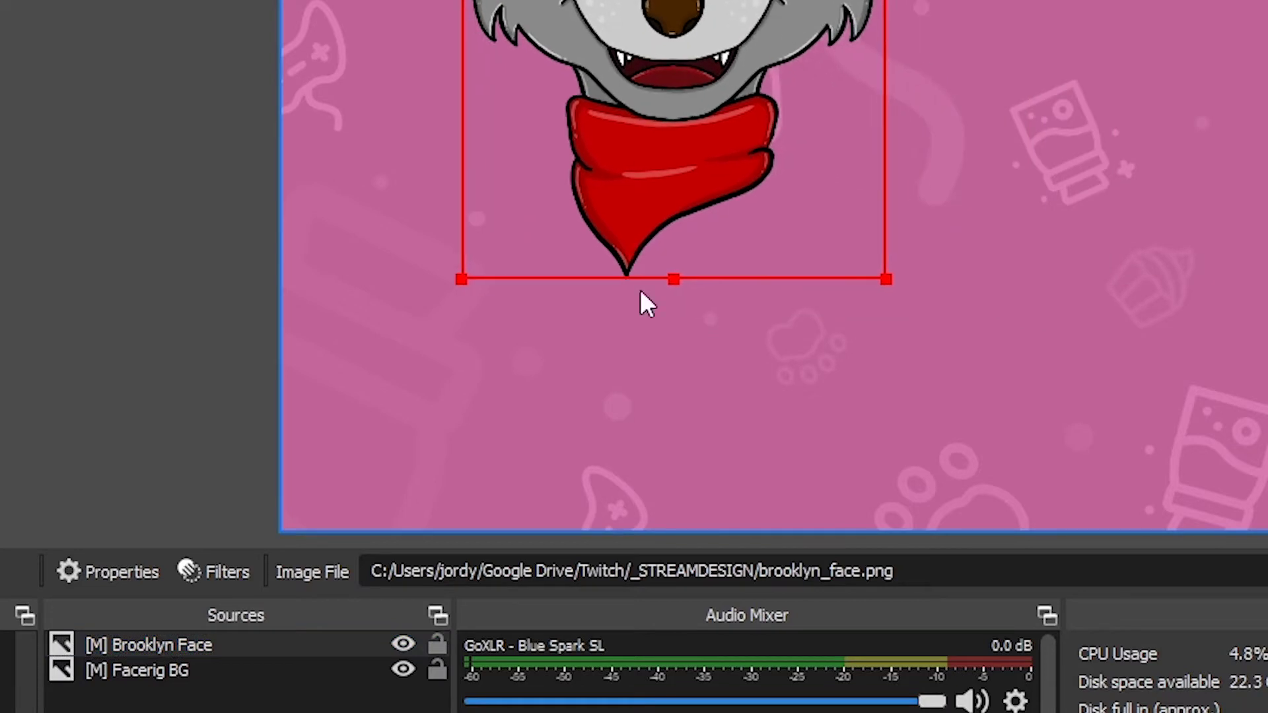
right_click(221, 648)
mouse_move(323, 328)
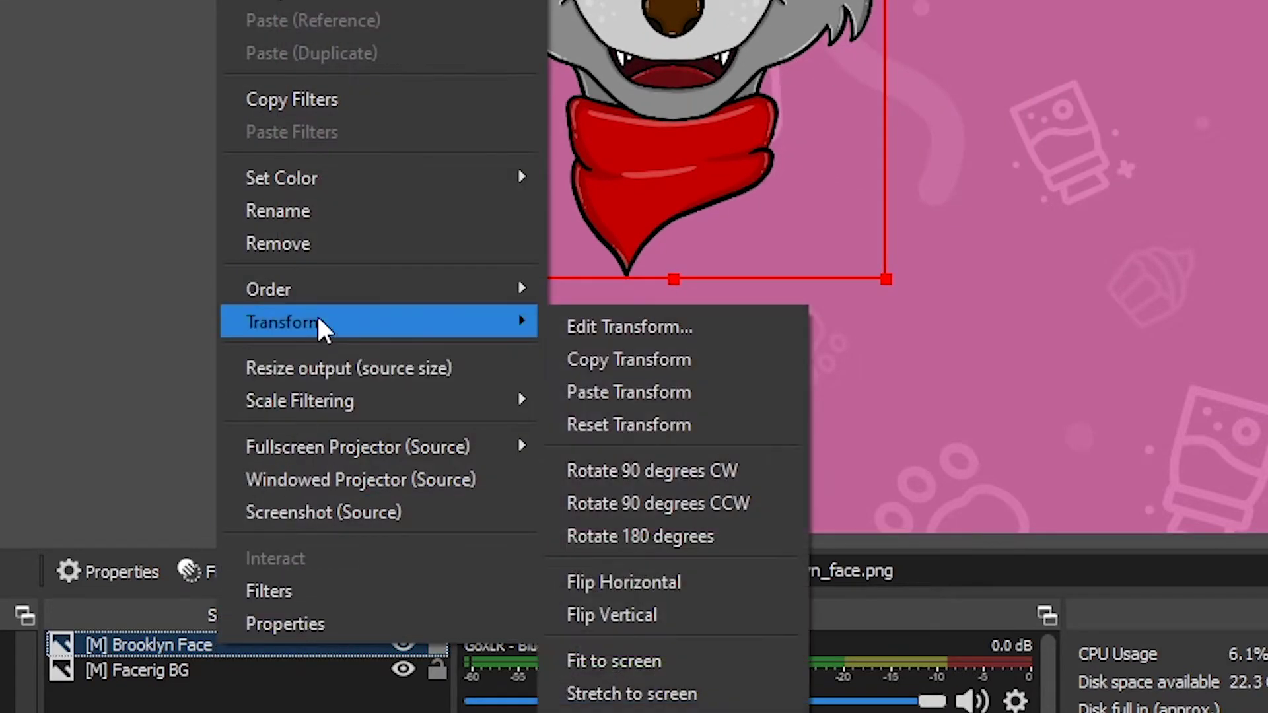
left_click(682, 396)
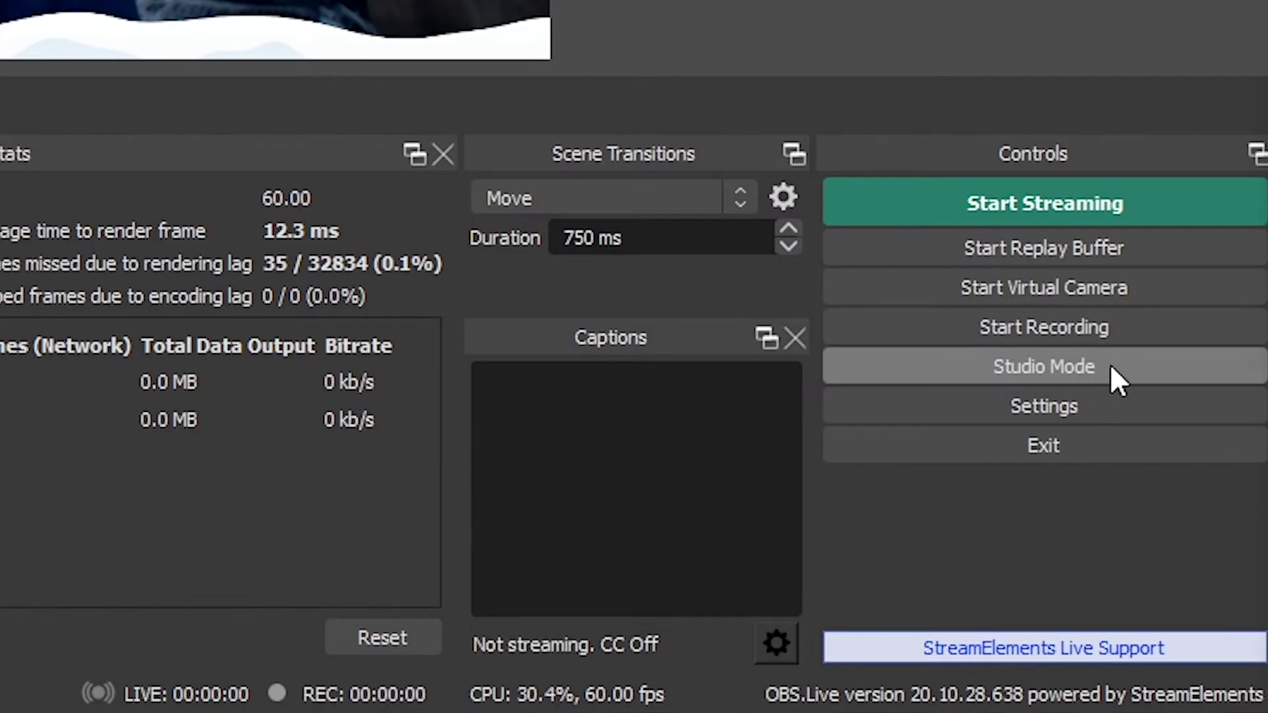
Step: Turn on Studio Mode and load the [S] Captures 16:9 scene into the preview
left_click(1176, 514)
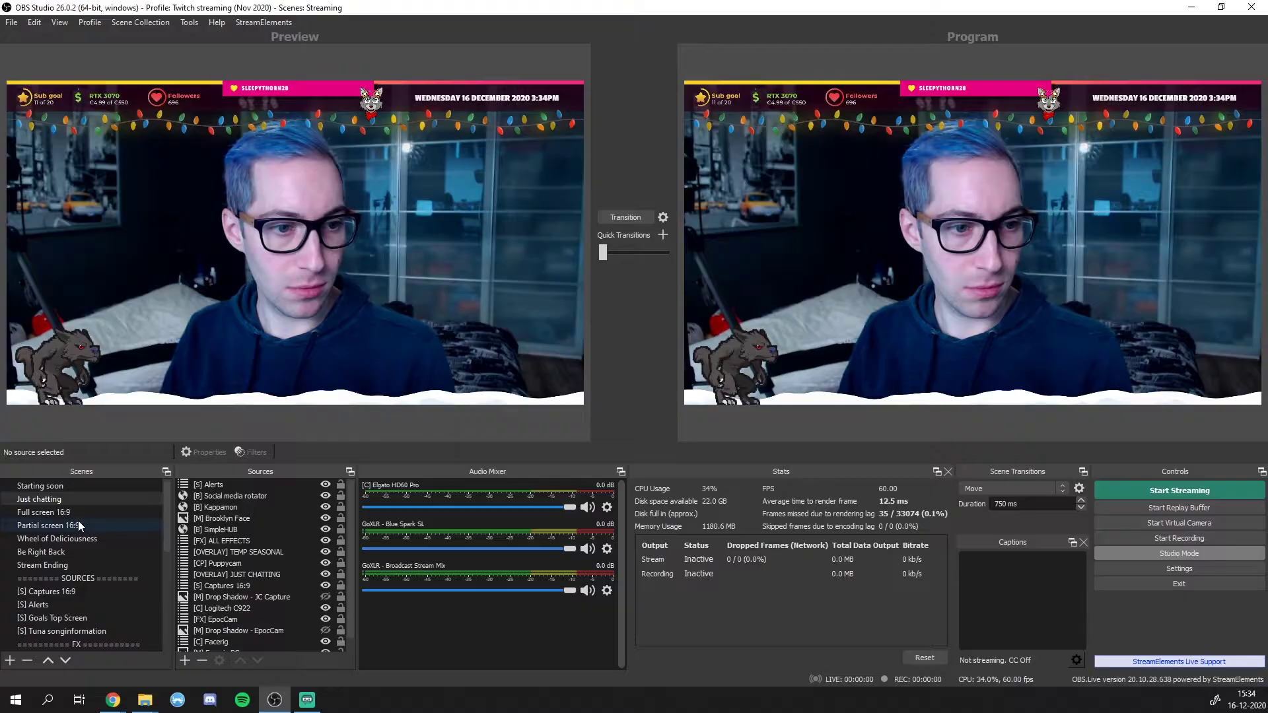
scroll(72, 538, "up", 3)
left_click(66, 513)
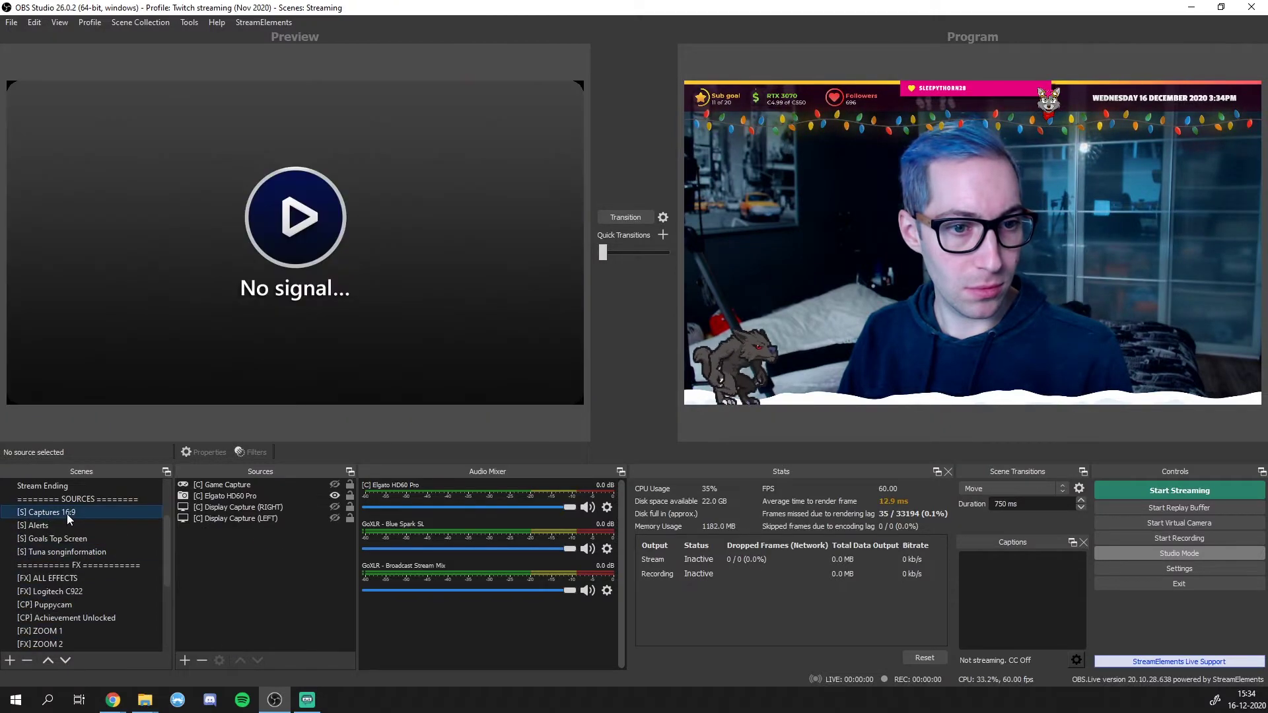
Step: Replace the visible Elgato HD60 Pro source with Display Capture (LEFT) in the preview and transition it to the program output
left_click(335, 496)
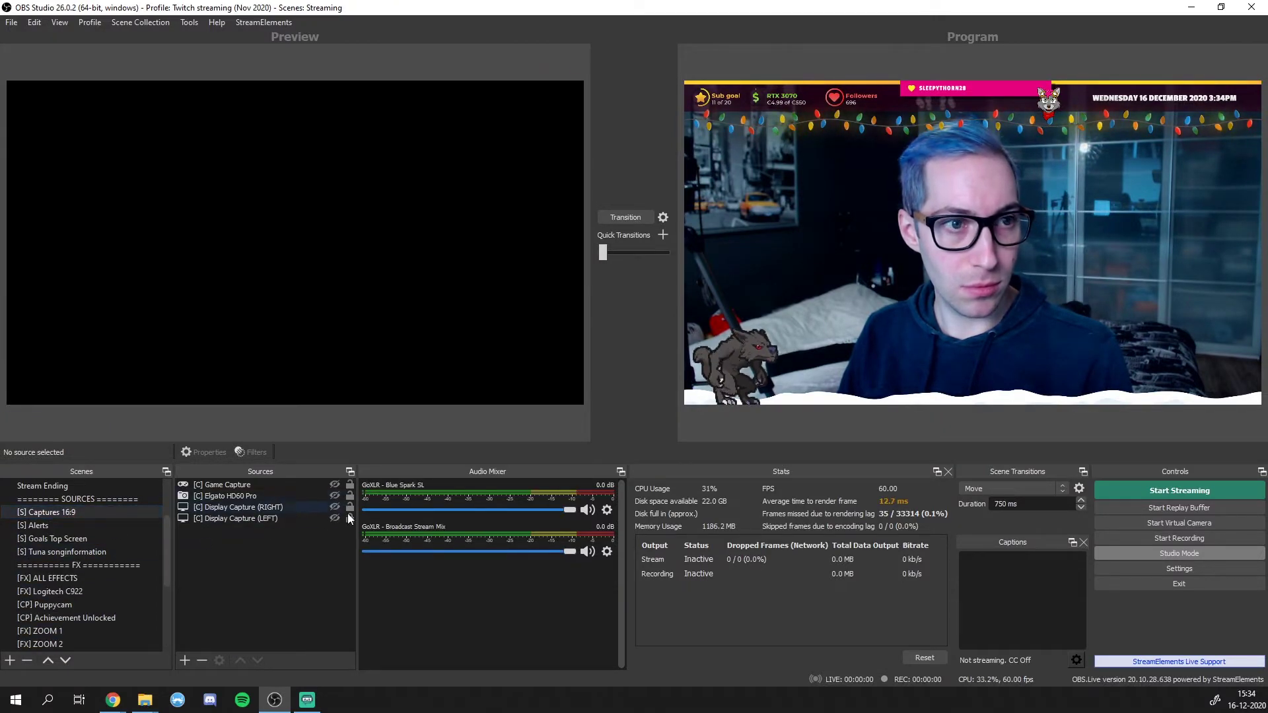
left_click(334, 518)
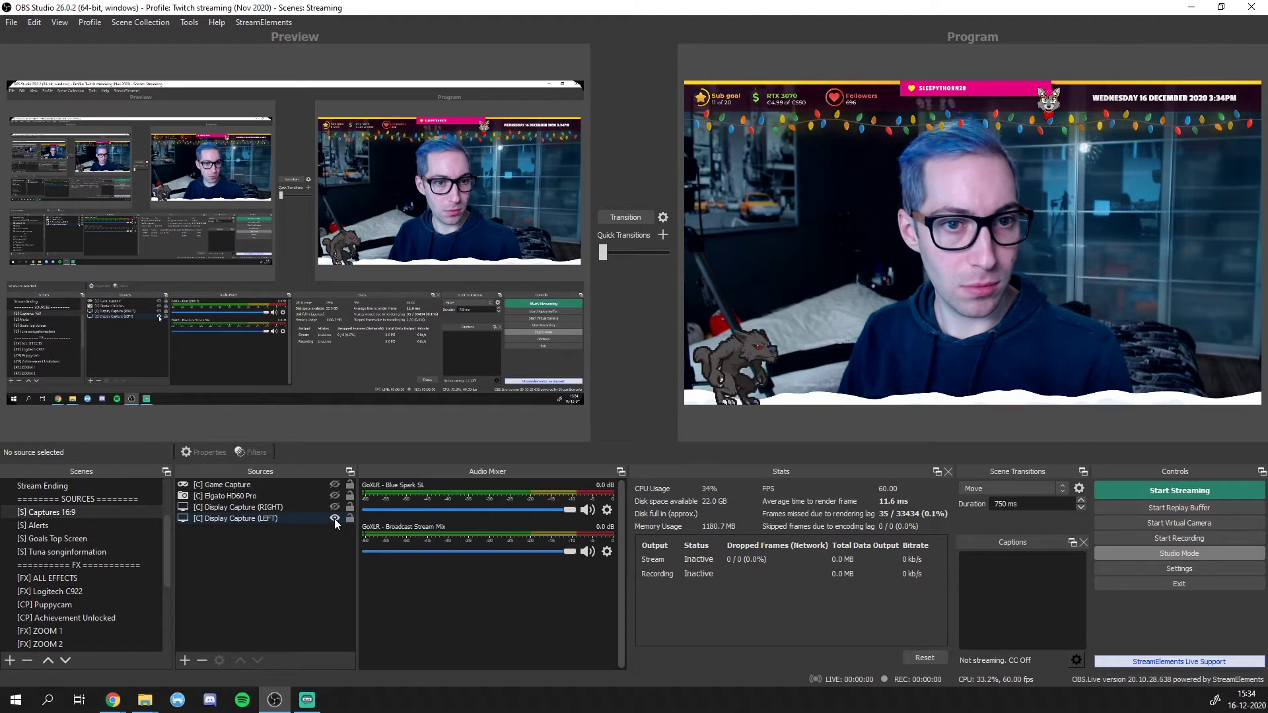
left_click(629, 218)
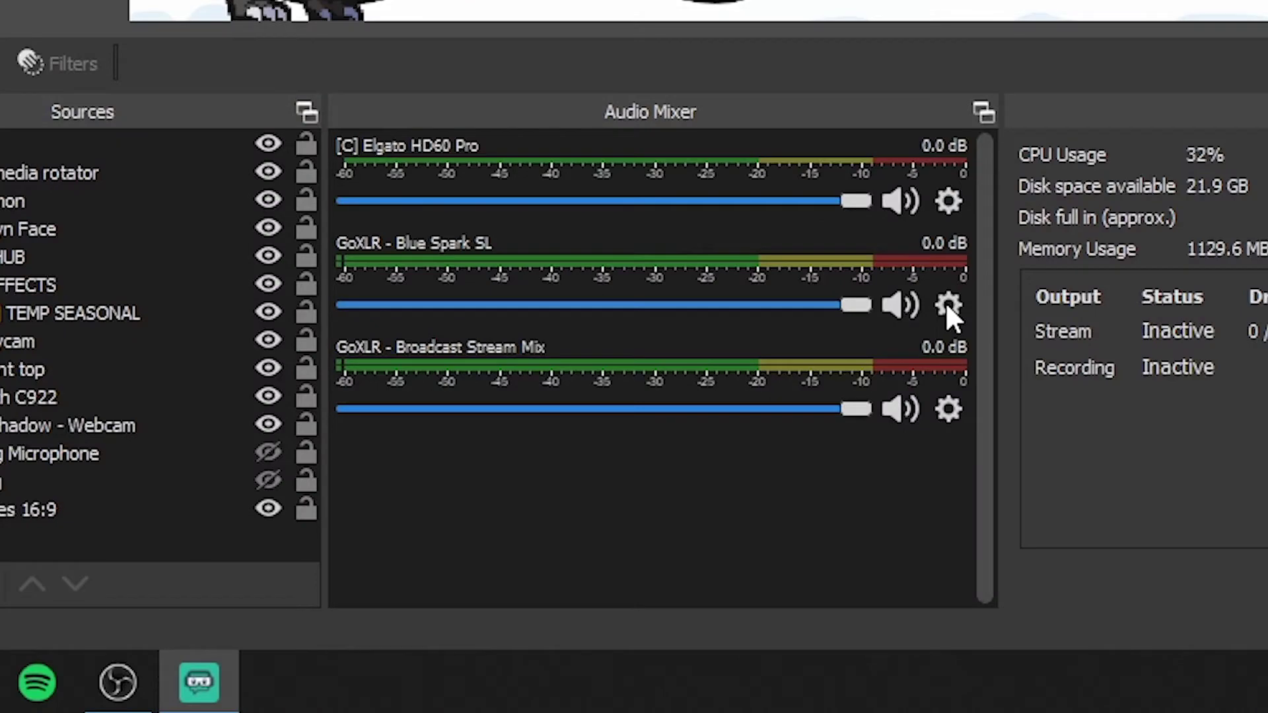
Step: Open the audio filters of GoXLR - Blue Spark SL and bring up the filter types available for adding
left_click(606, 549)
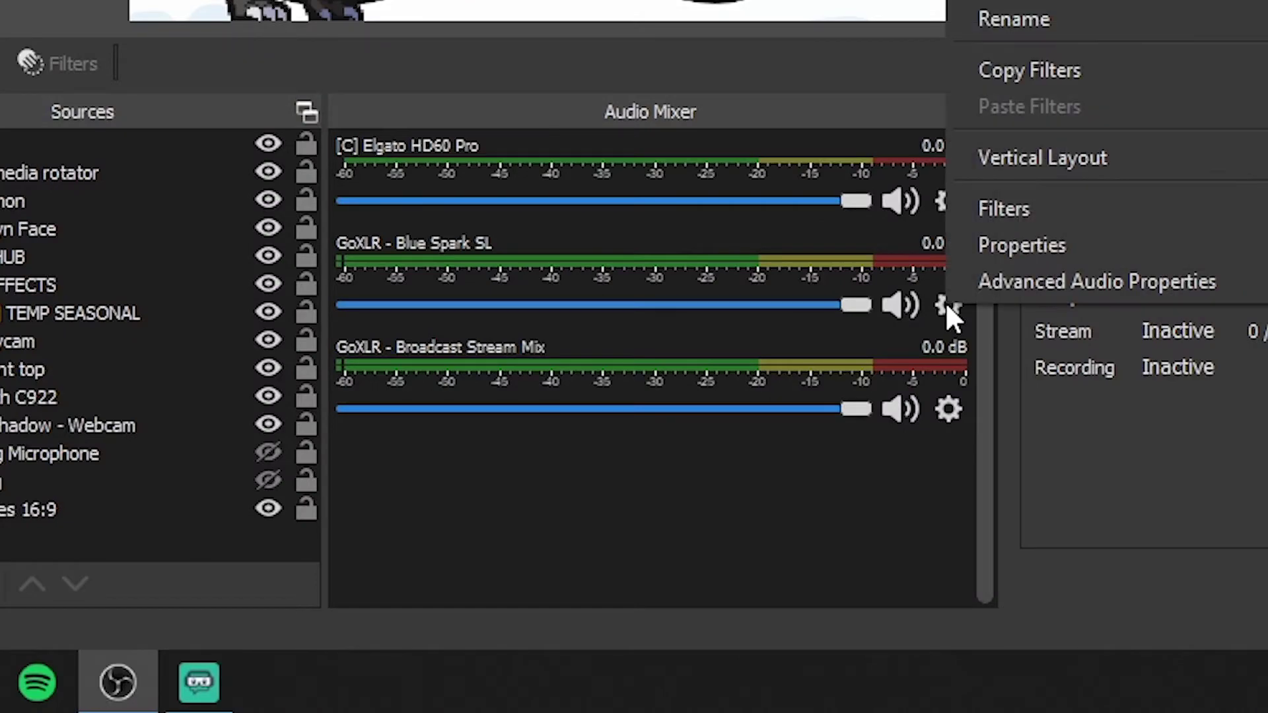
left_click(1056, 210)
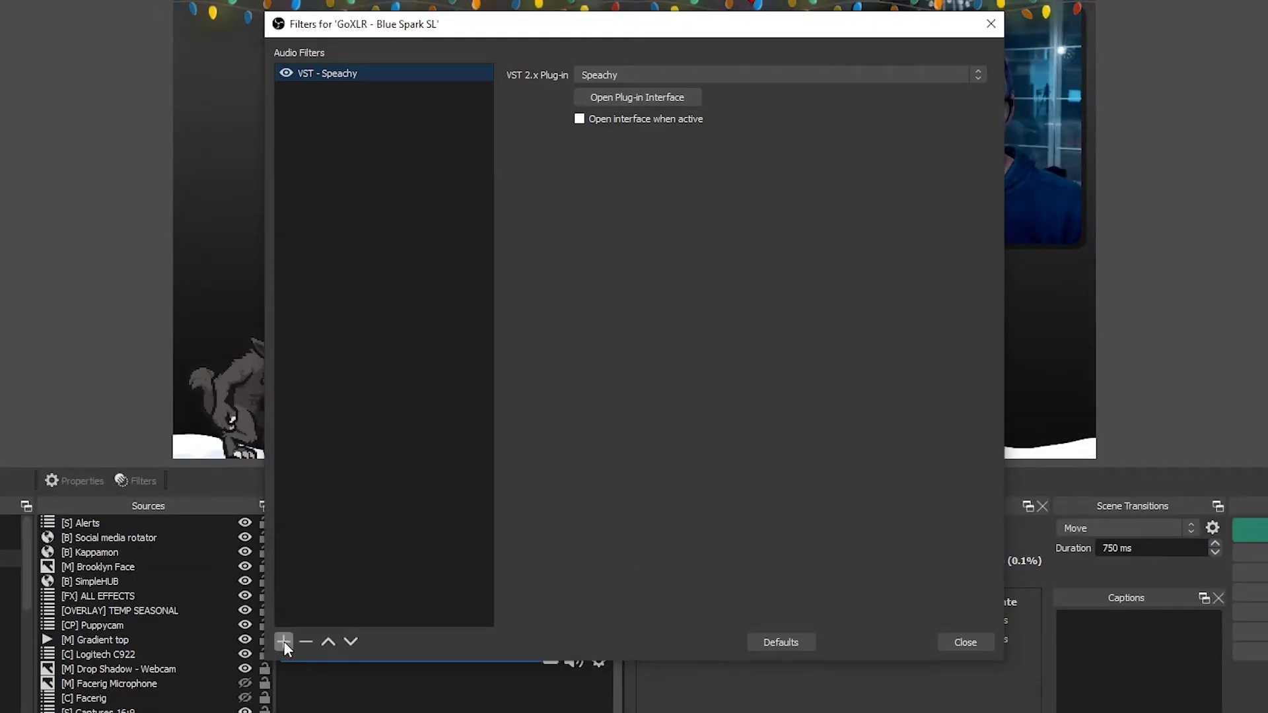
left_click(284, 642)
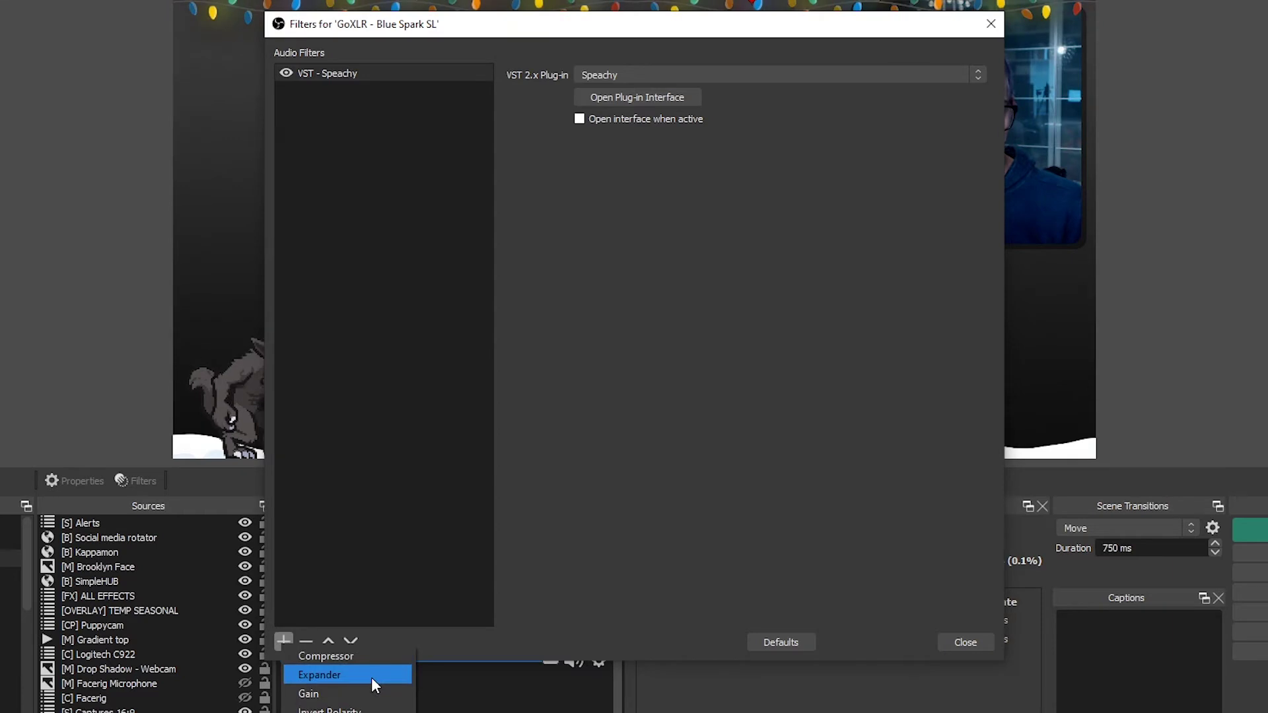